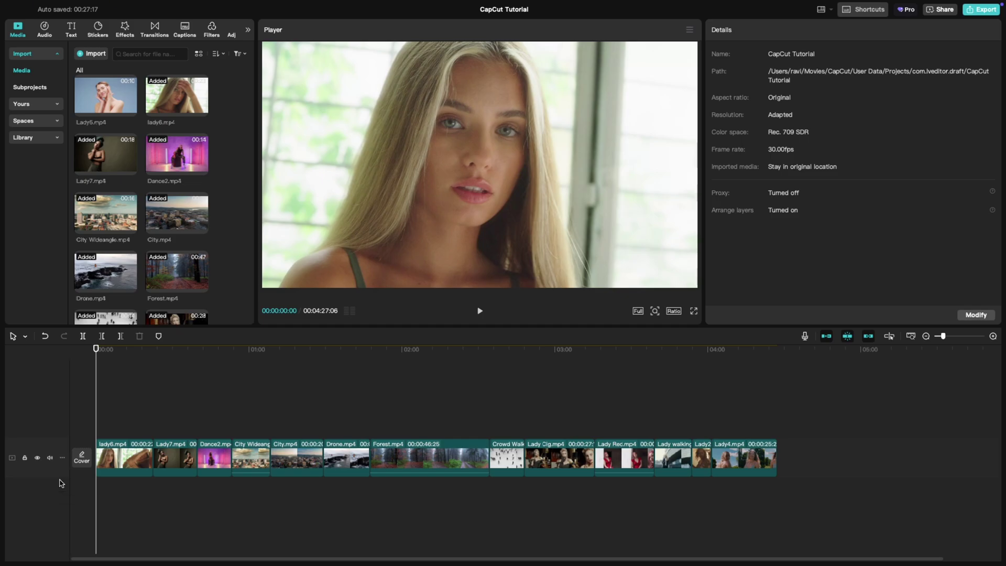
Drag the main video track's top edge to make it thinner, then taller, ending near its original height.
{"action": "left_click_drag", "start_coordinate": [61, 478], "coordinate": [55, 483]}
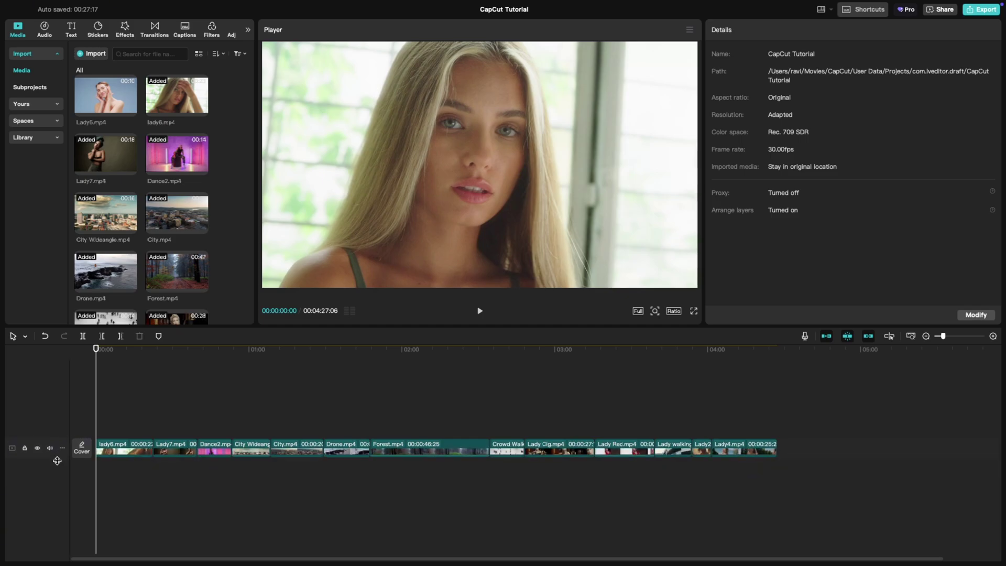
{"action": "left_click_drag", "start_coordinate": [55, 482], "coordinate": [45, 460]}
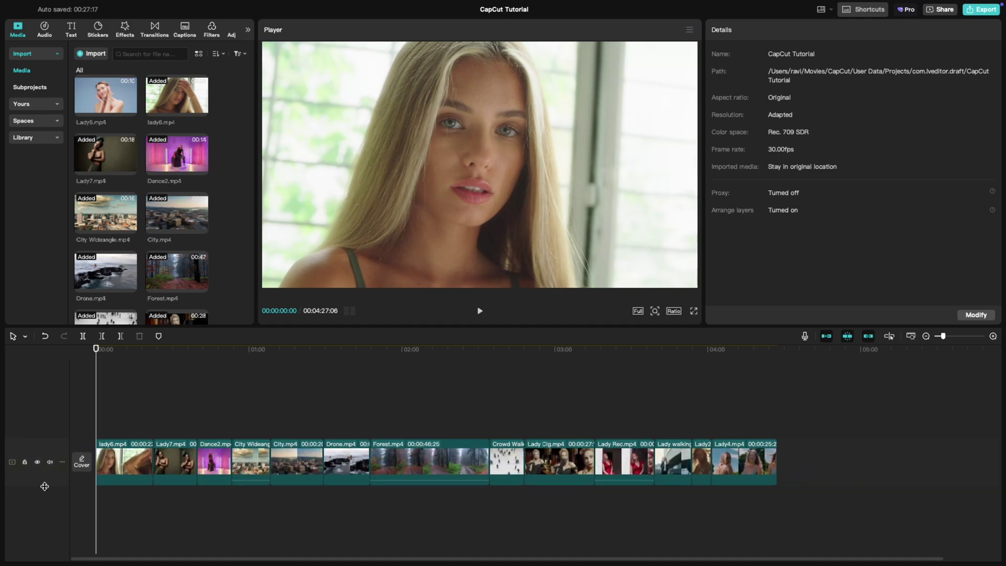
{"action": "left_click_drag", "start_coordinate": [45, 460], "coordinate": [47, 477]}
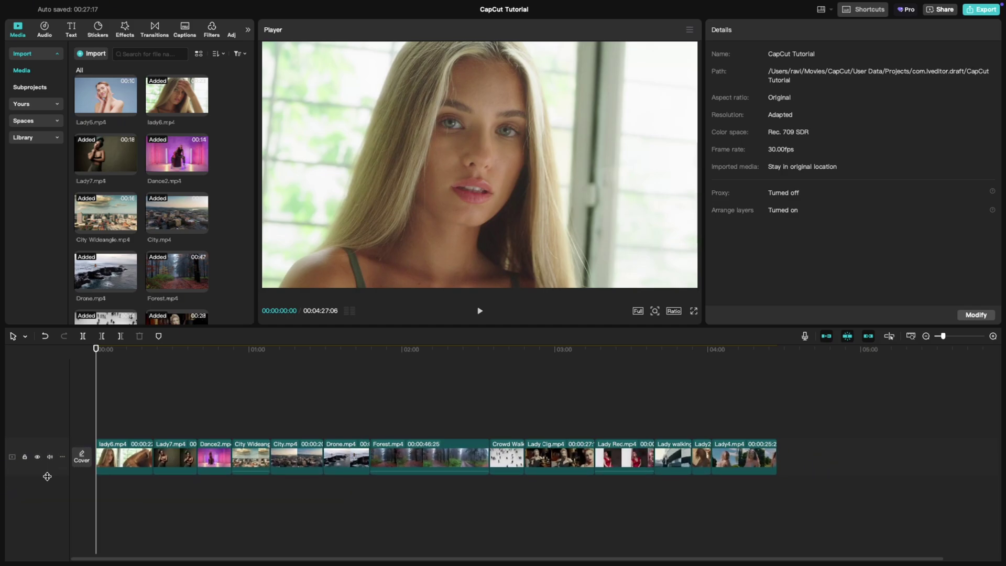
Switch the main video track through the Short, Default and Tall height presets, finishing on Tall.
{"action": "left_click", "coordinate": [62, 458]}
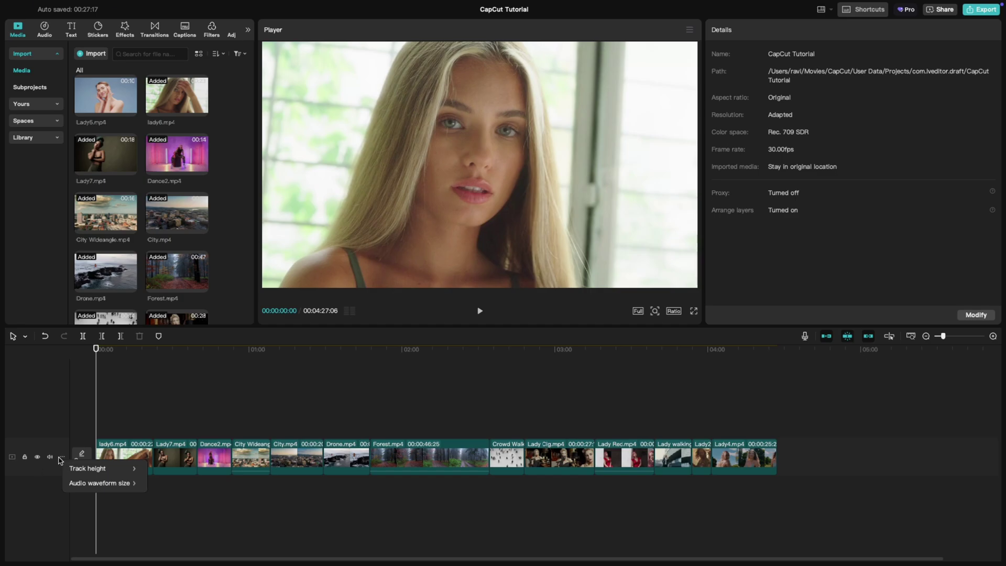
{"action": "mouse_move", "coordinate": [90, 468]}
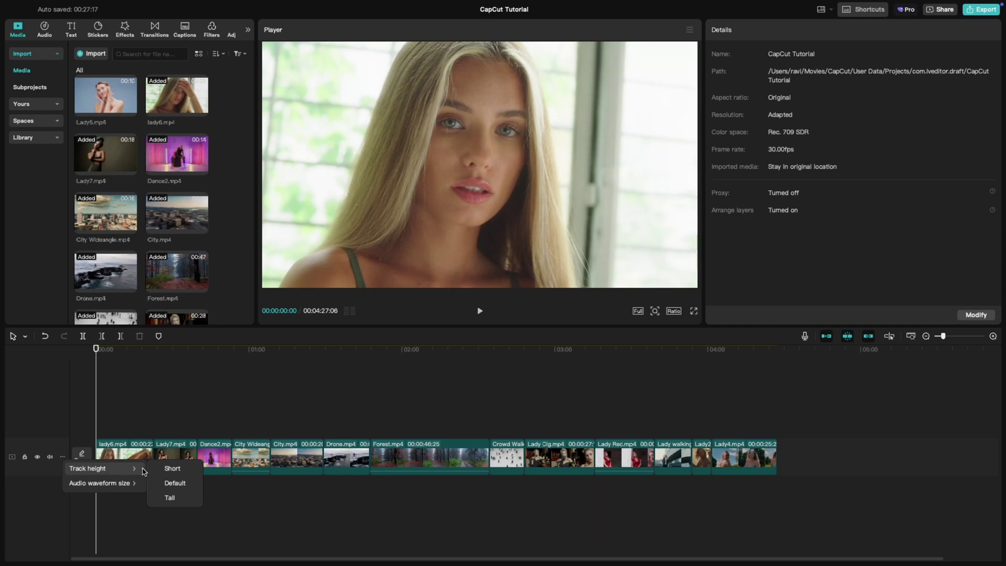
{"action": "left_click", "coordinate": [173, 469]}
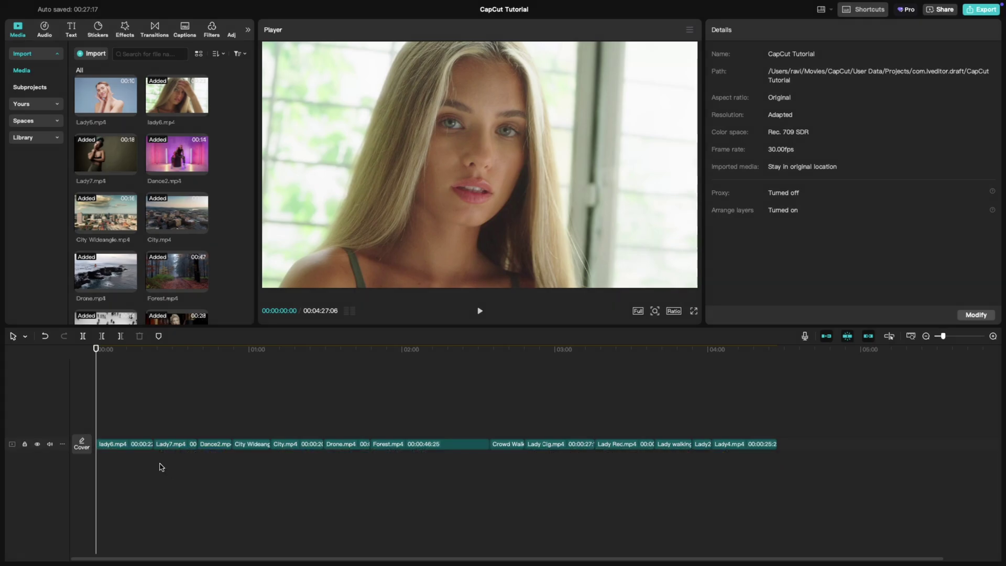
{"action": "left_click", "coordinate": [63, 444]}
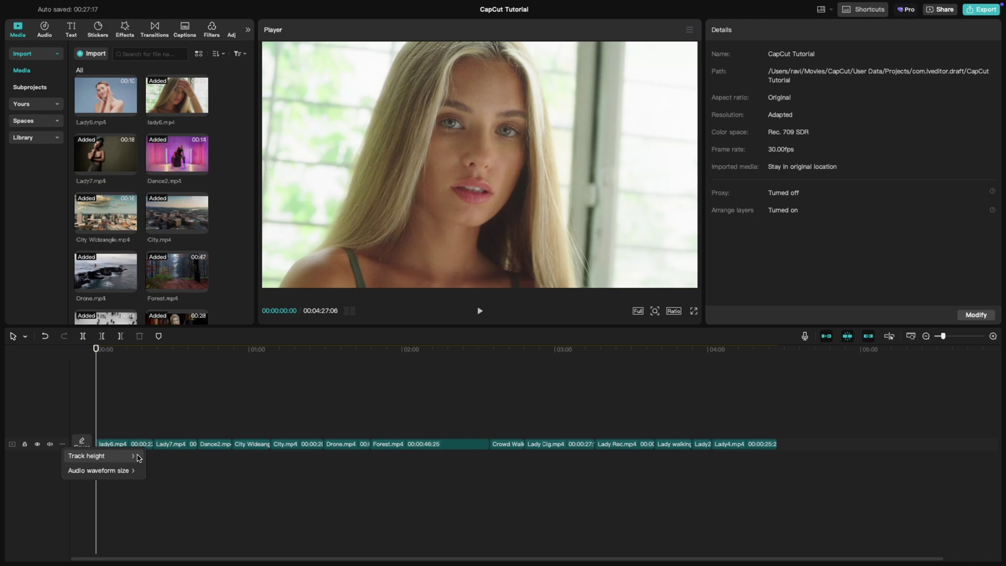
{"action": "left_click", "coordinate": [164, 487]}
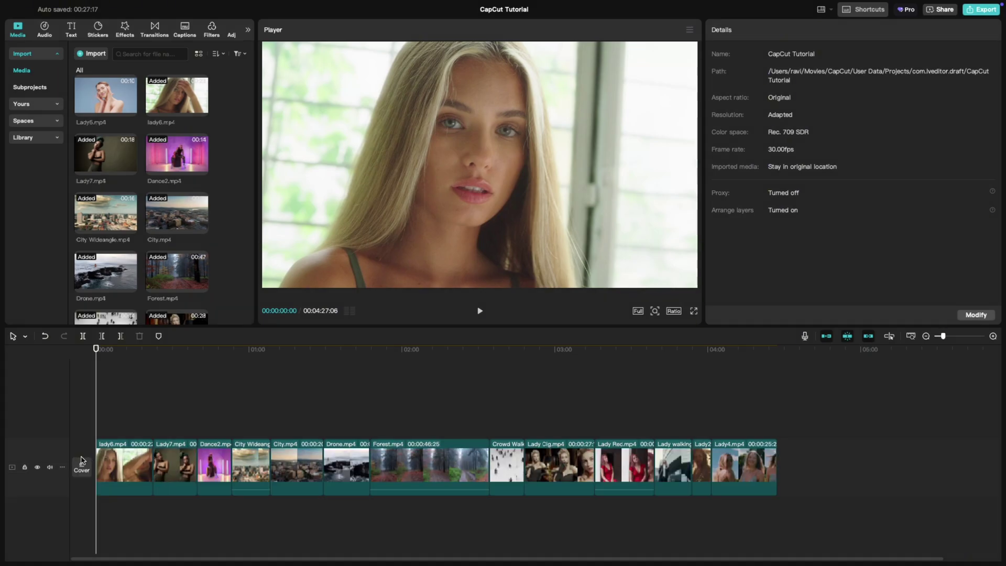
{"action": "left_click", "coordinate": [62, 469]}
{"action": "left_click", "coordinate": [166, 490]}
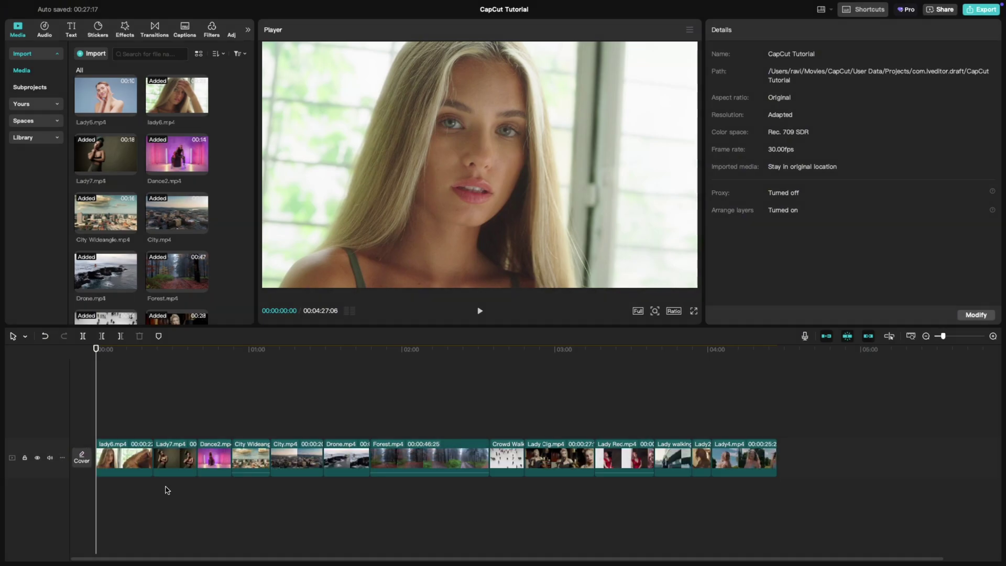
{"action": "left_click", "coordinate": [63, 457]}
{"action": "mouse_move", "coordinate": [88, 466]}
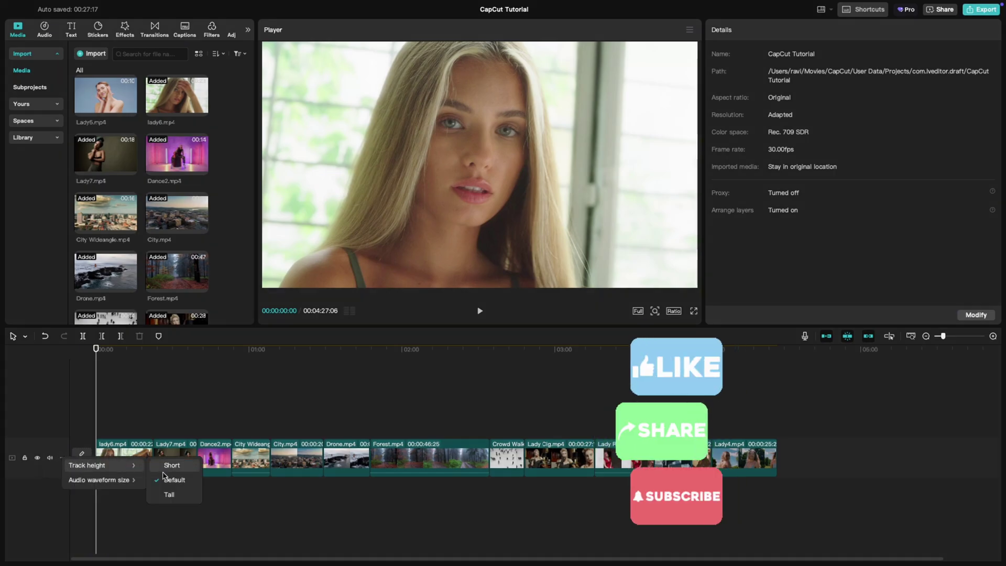
{"action": "left_click", "coordinate": [169, 495]}
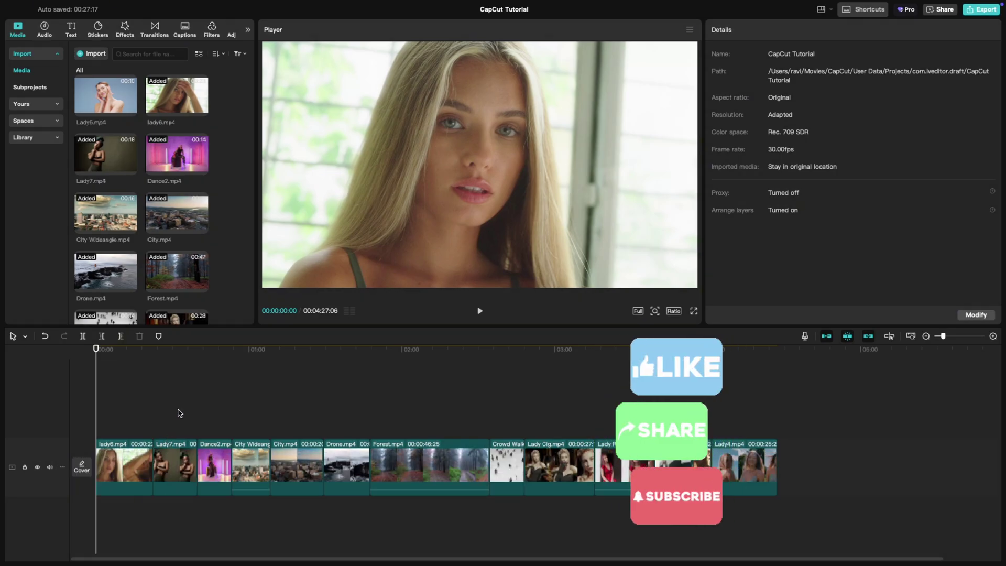